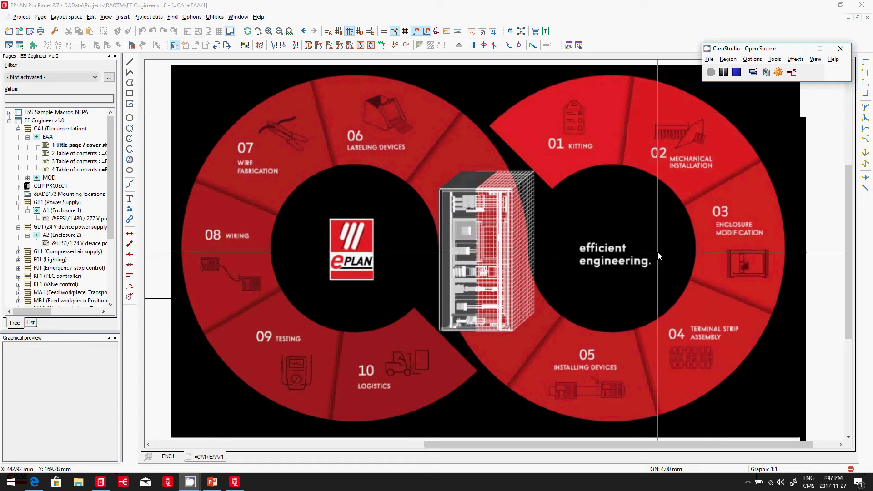
Browse to EPLAN Canada's Solutions > Control cabinet and switchgear engineering page in Edge, then return to EPLAN Pro Panel
key("alt+Tab")
key("Tab")
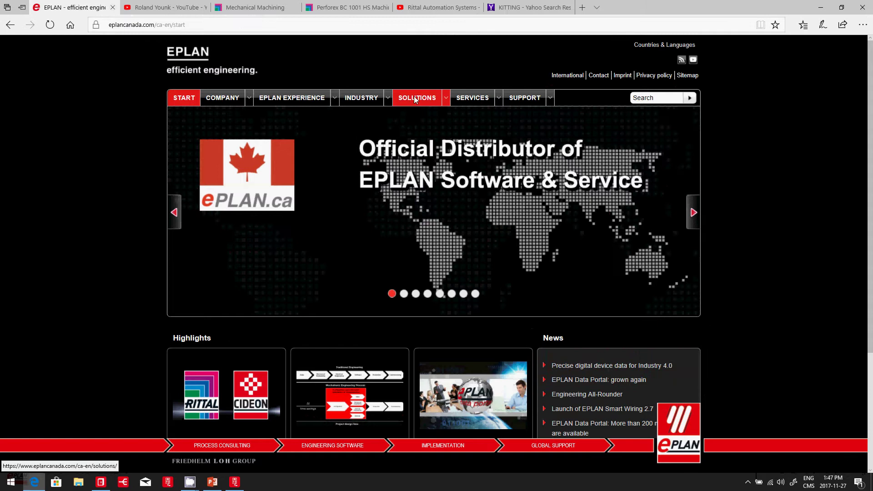
left_click(414, 97)
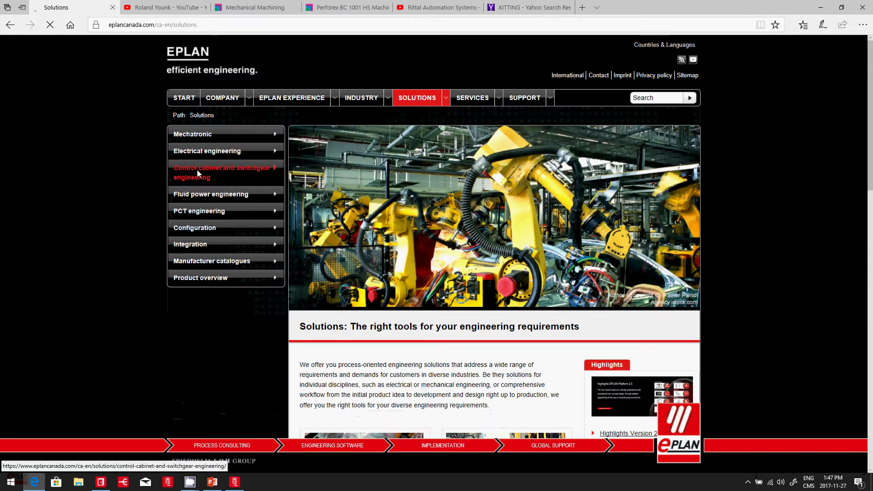
left_click(197, 172)
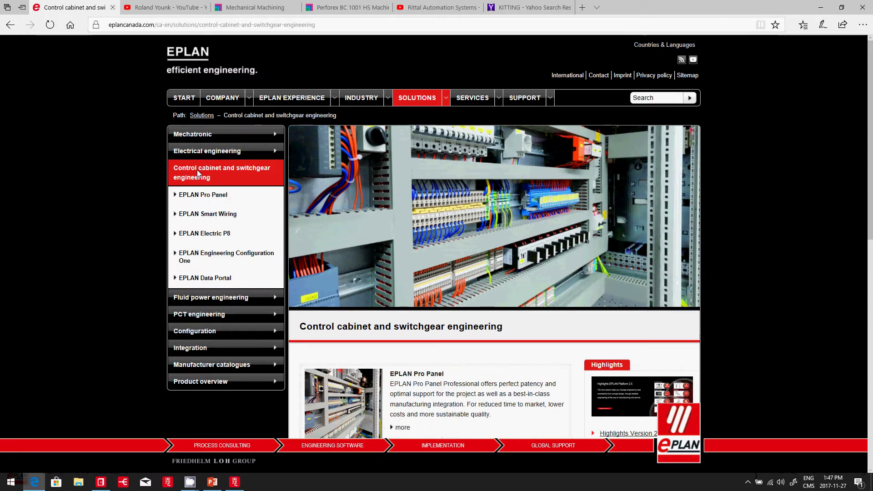
key("alt+Tab")
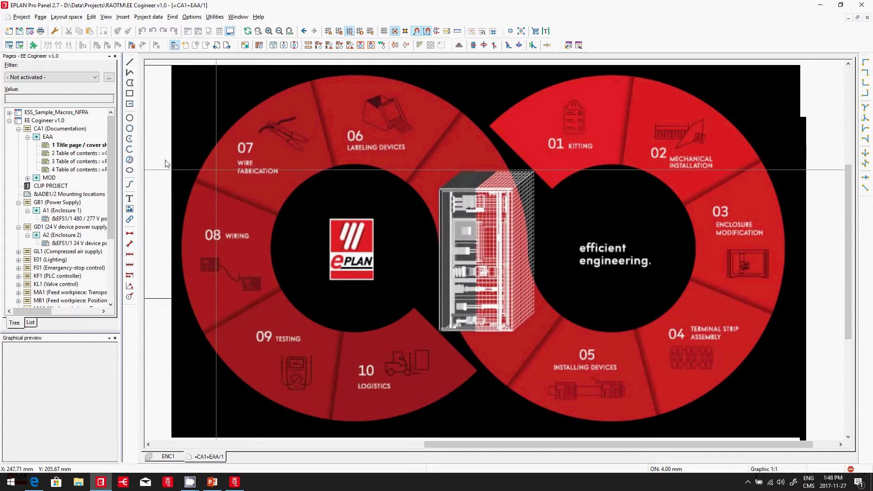
Open the =GB1+A1&EFS1/1 480/277 V power supply schematic page and zoom in
left_click(57, 120)
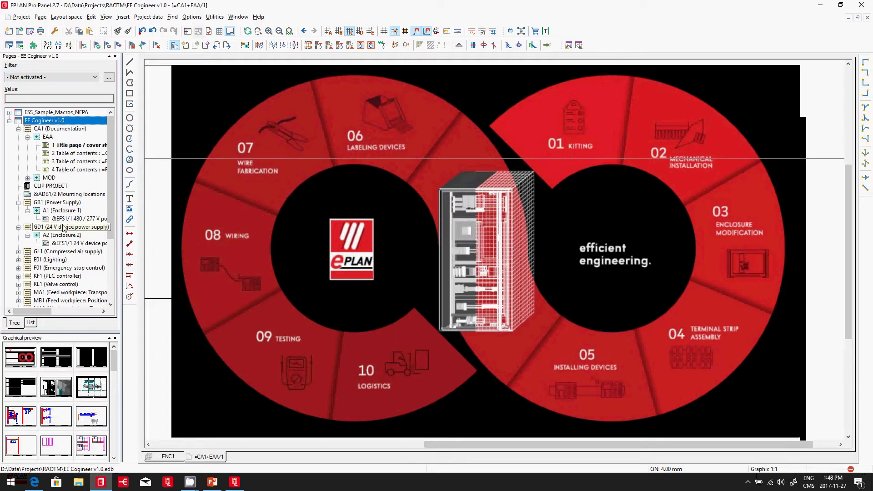
double_click(77, 219)
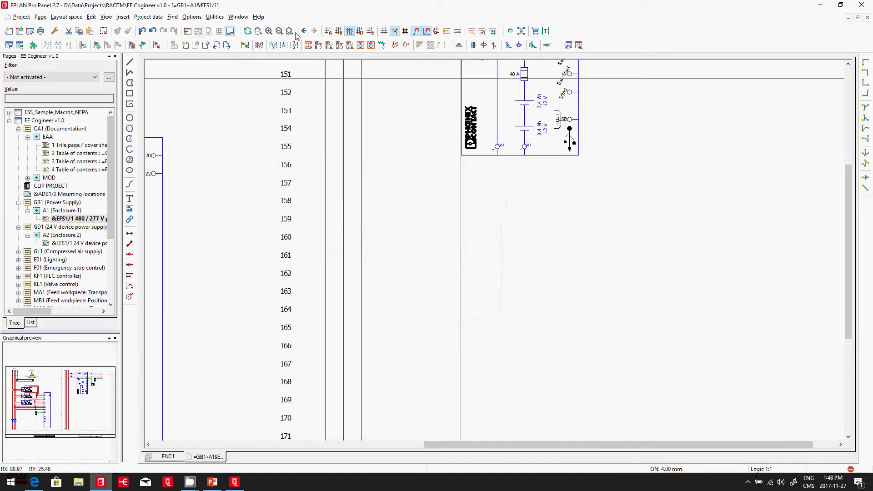
scroll(160, 190, "up", 2)
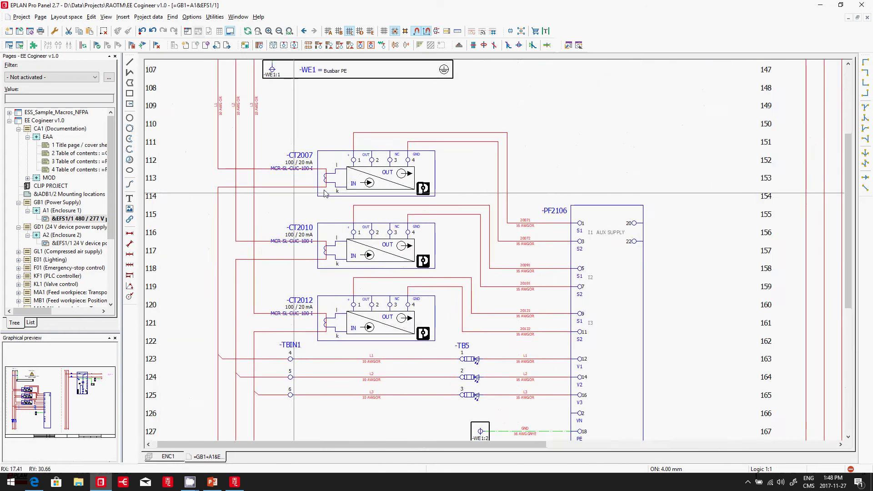
Check connection 20071 at PF2106: colour OR, cross-section 16
double_click(531, 226)
left_click(305, 91)
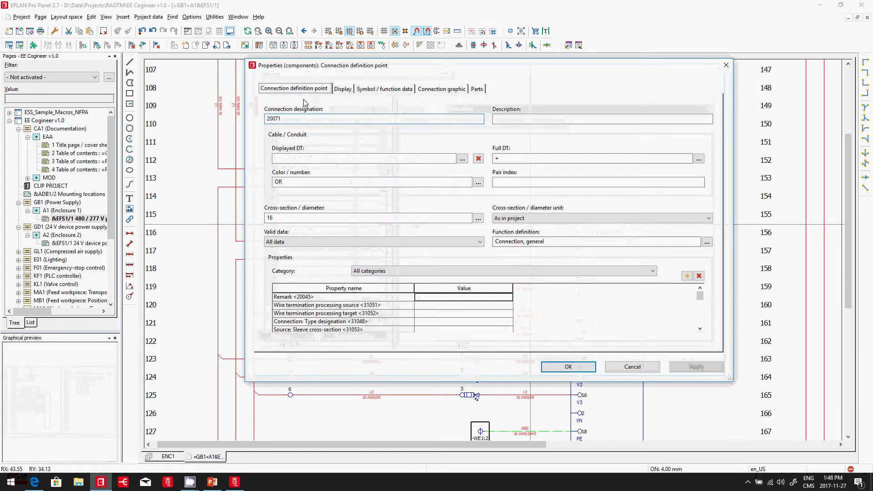
left_click(297, 182)
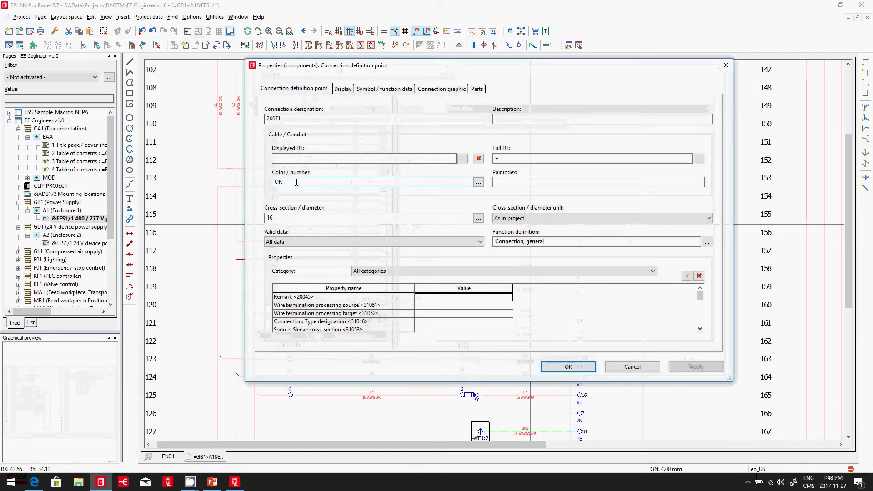
left_click(568, 366)
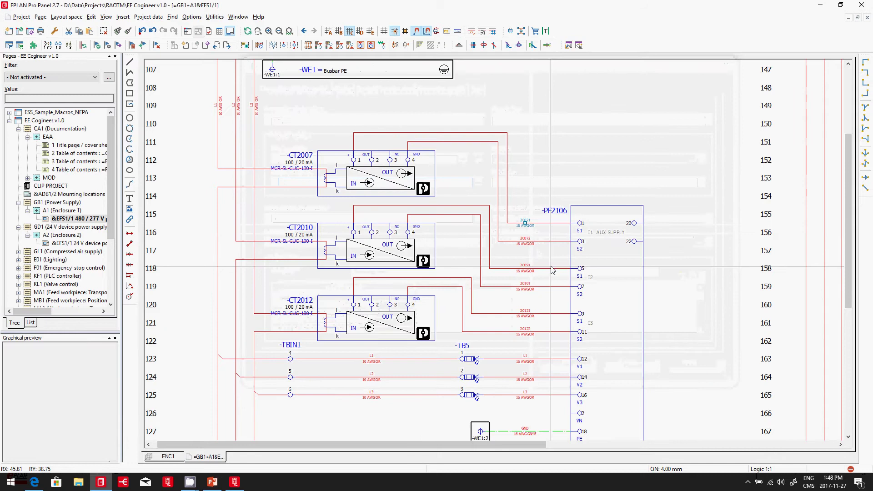
Show the ENC1 3D cabinet layout straight-on using the Back viewpoint
left_click(169, 454)
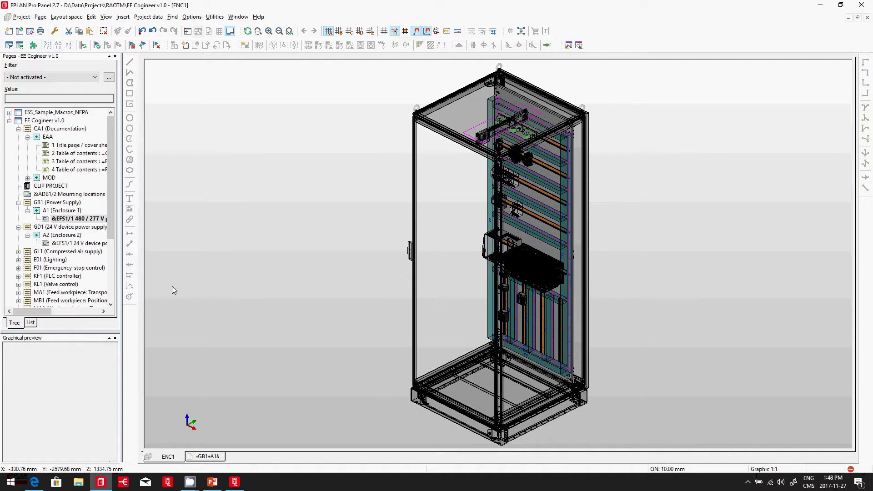
left_click(107, 17)
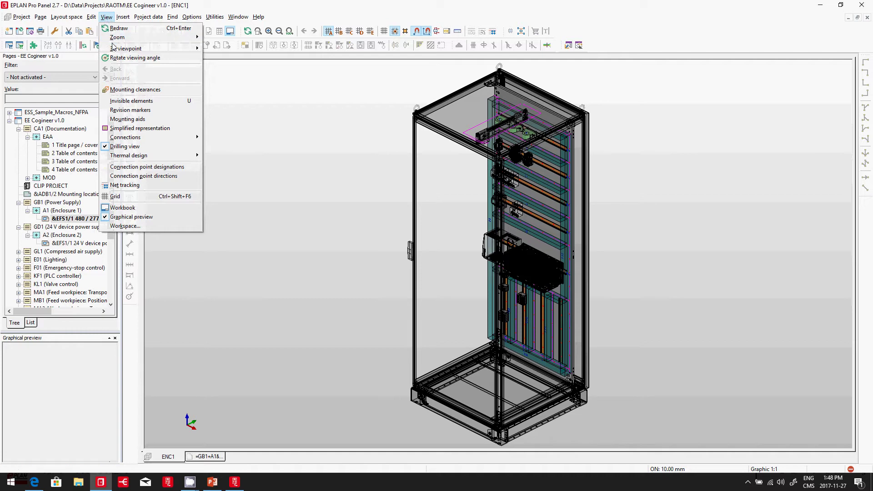
mouse_move(150, 49)
left_click(230, 93)
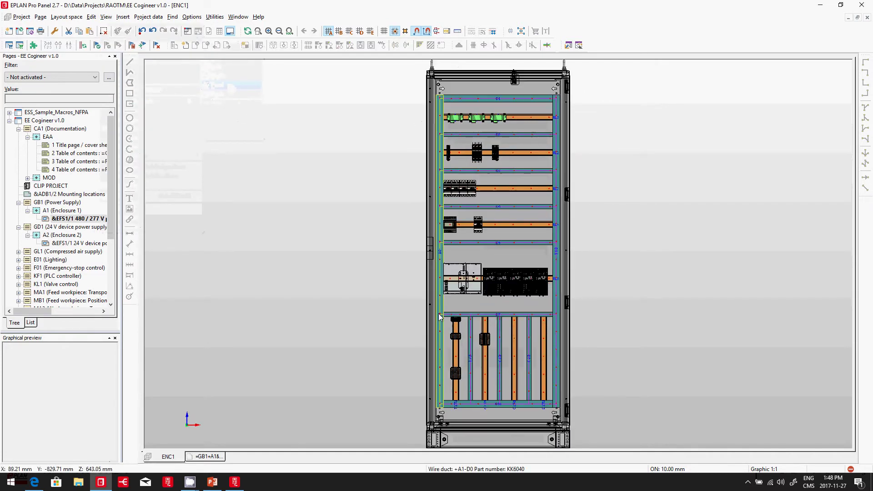
Select the MOL111 device and route its connections through the enclosure's wire ducts
left_click(477, 225)
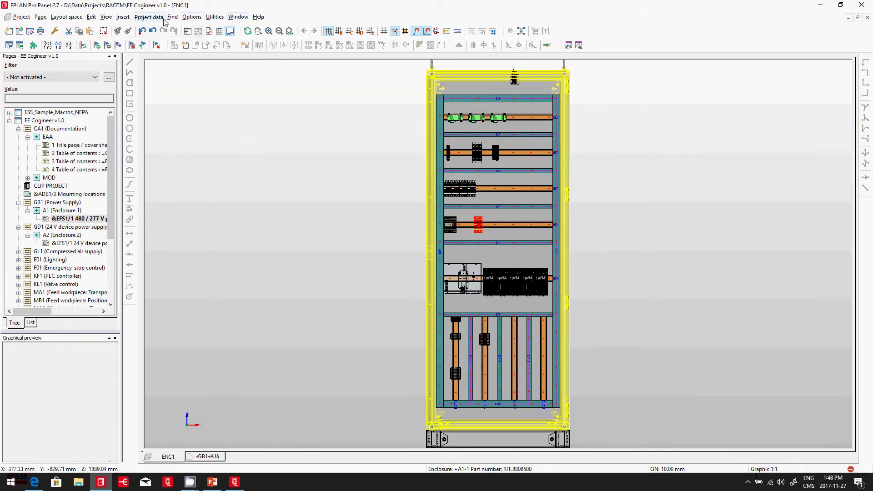
left_click(149, 17)
mouse_move(191, 106)
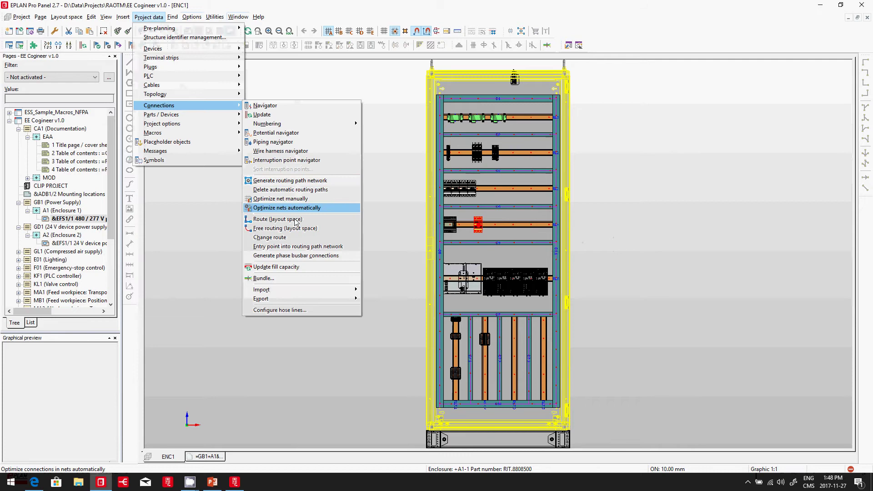
left_click(280, 219)
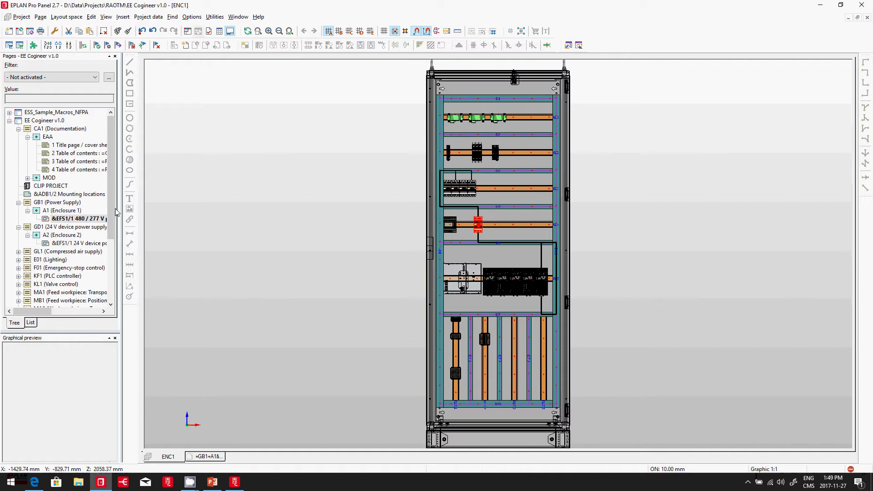
Generate reports from the EE07 WIRE FABRICATION ONLY and EE07_08 Wiring connection list templates
left_click(215, 17)
mouse_move(228, 27)
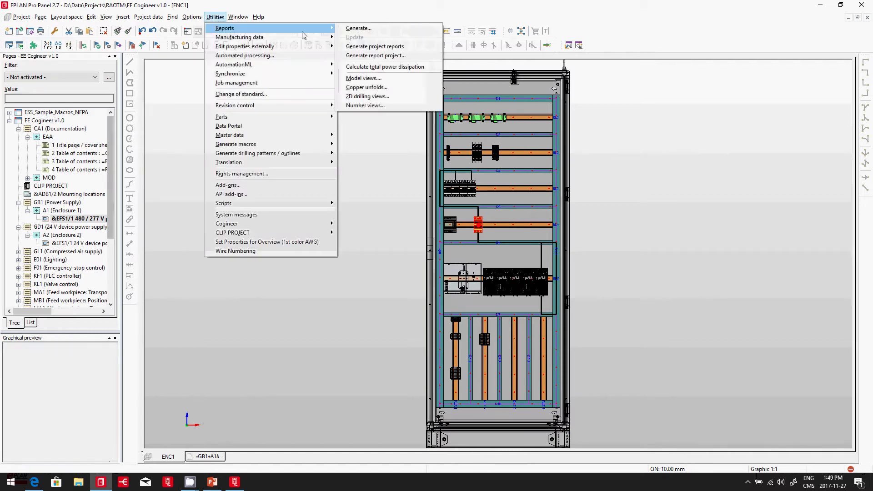
left_click(359, 28)
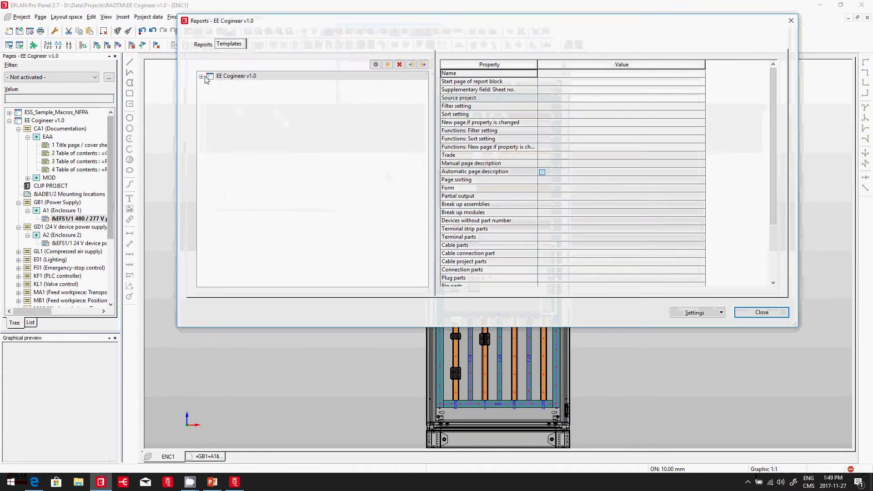
left_click(201, 77)
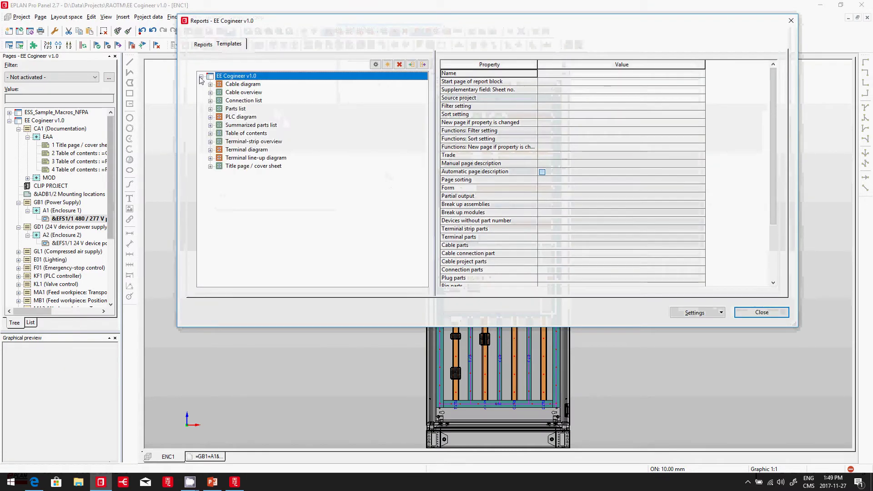
double_click(249, 101)
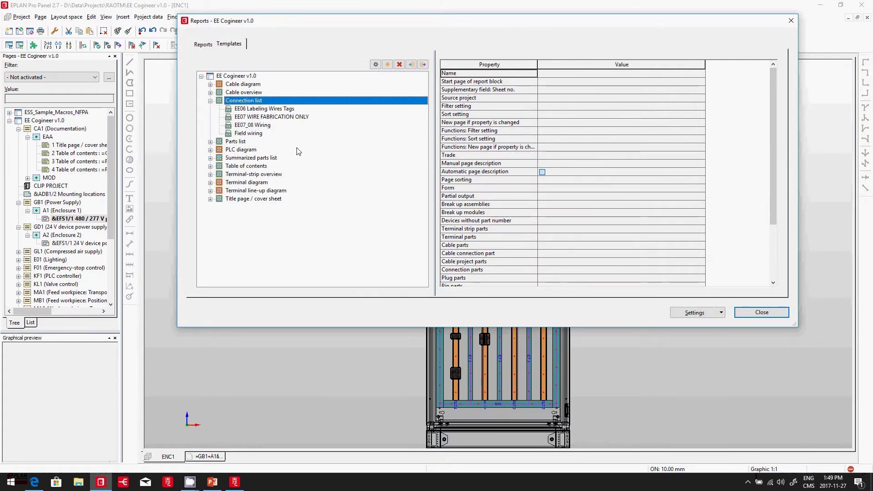
left_click(265, 118)
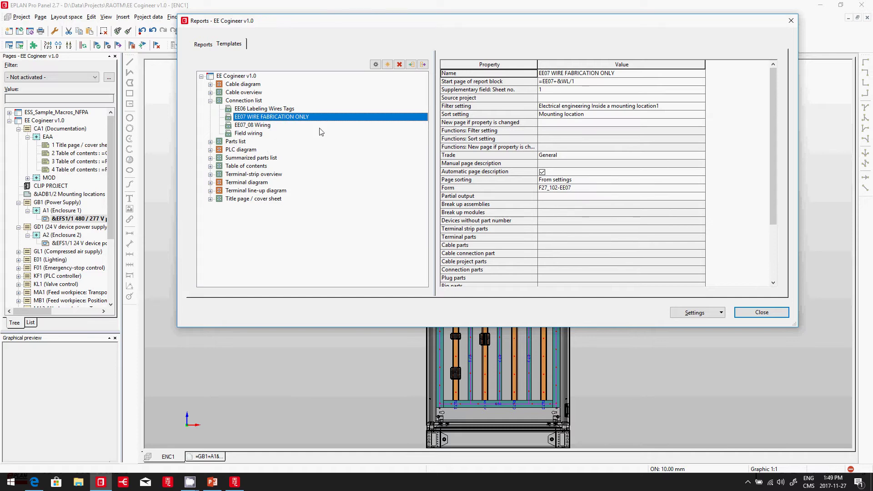
left_click(262, 125, "ctrl")
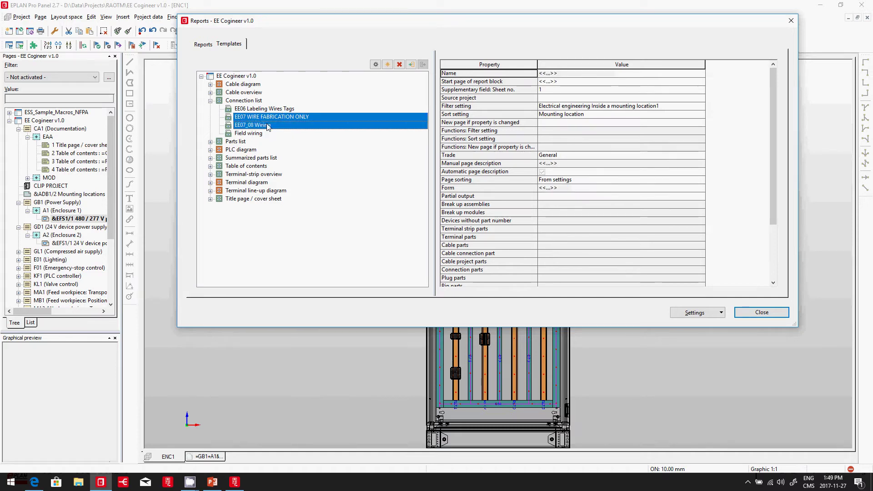
left_click(376, 64)
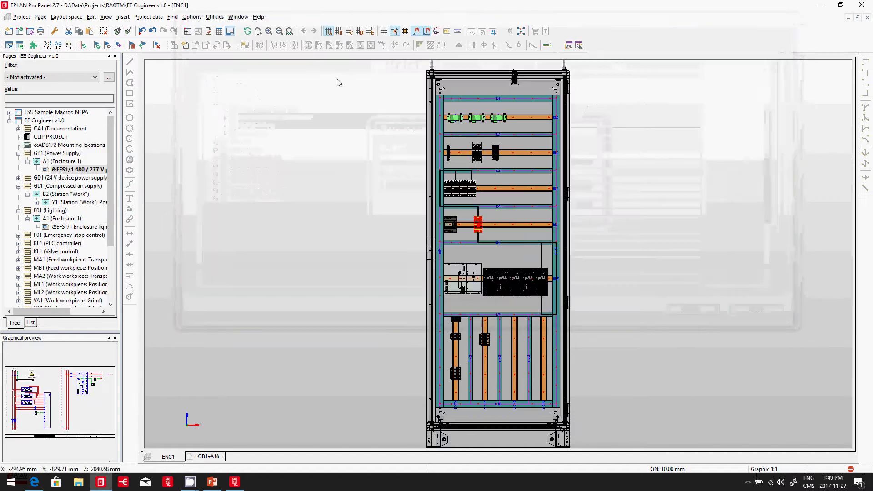
Open the generated =EE07&WL/1 connection list page
scroll(113, 233, "down", 1)
scroll(113, 232, "down", 4)
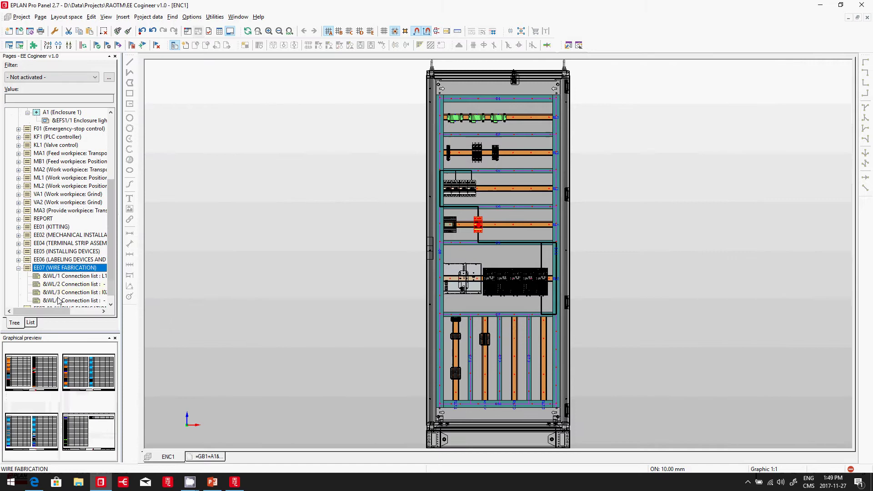
double_click(39, 373)
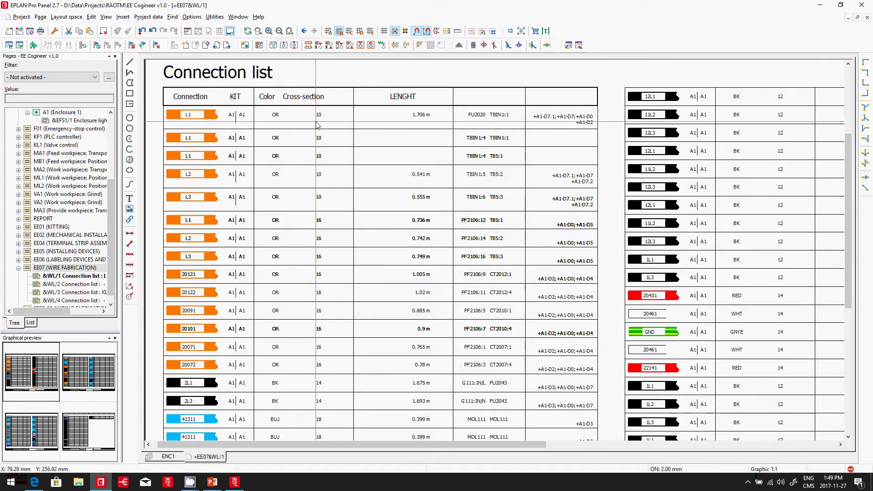
Inspect the first L1 connection row, then select the EE07 (WIRE FABRICATION) page group
left_click(441, 126)
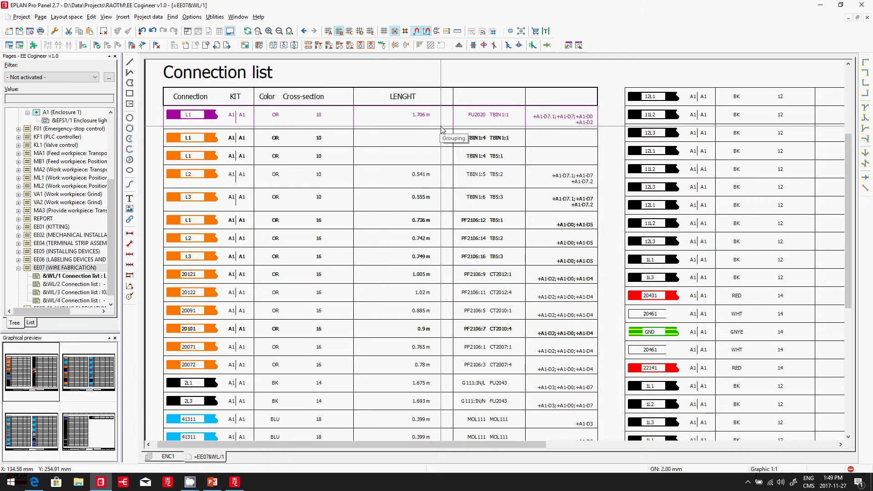
left_click(520, 129)
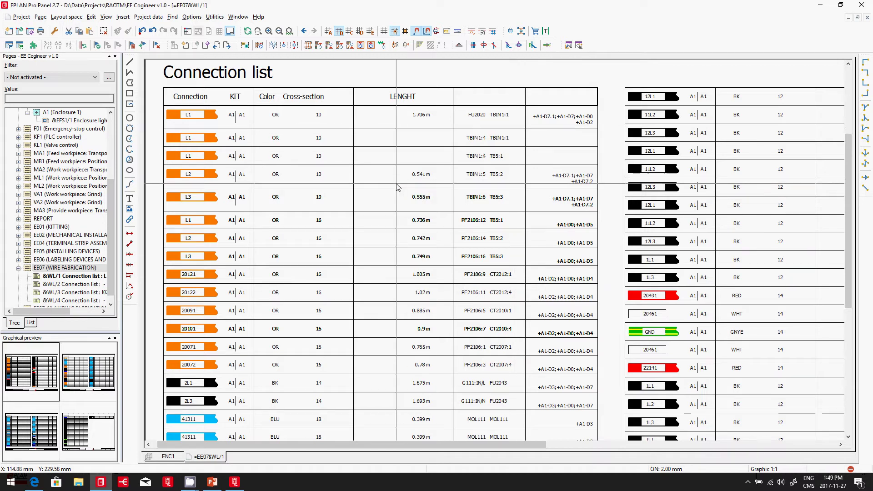
left_click(76, 269)
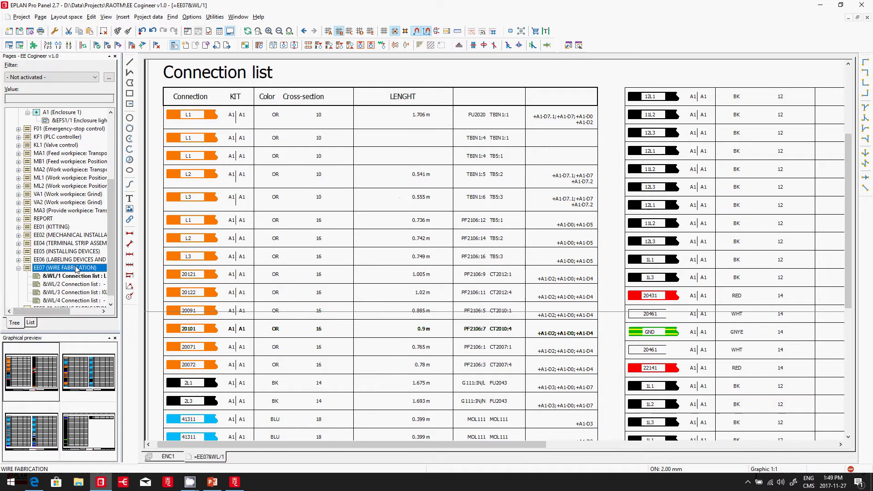
Export the EE07 wire fabrication data through Manufacturing data > Wire fabrication > Komax
left_click(215, 17)
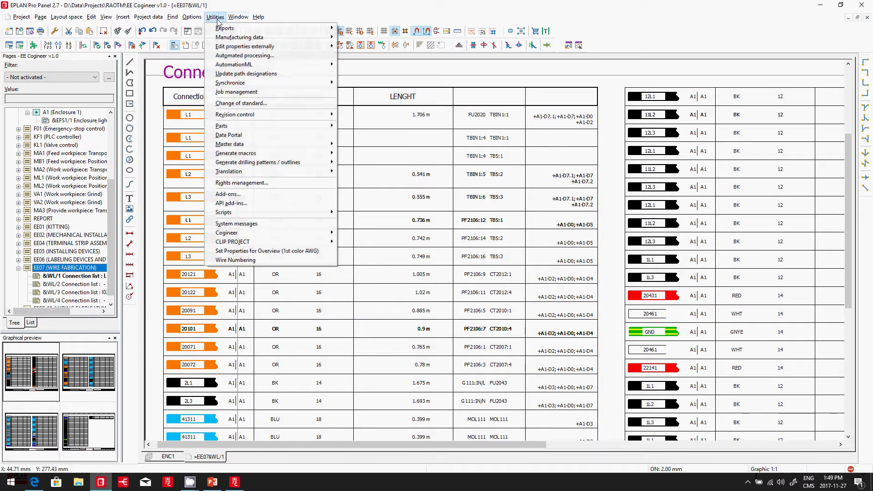
mouse_move(321, 47)
mouse_move(410, 64)
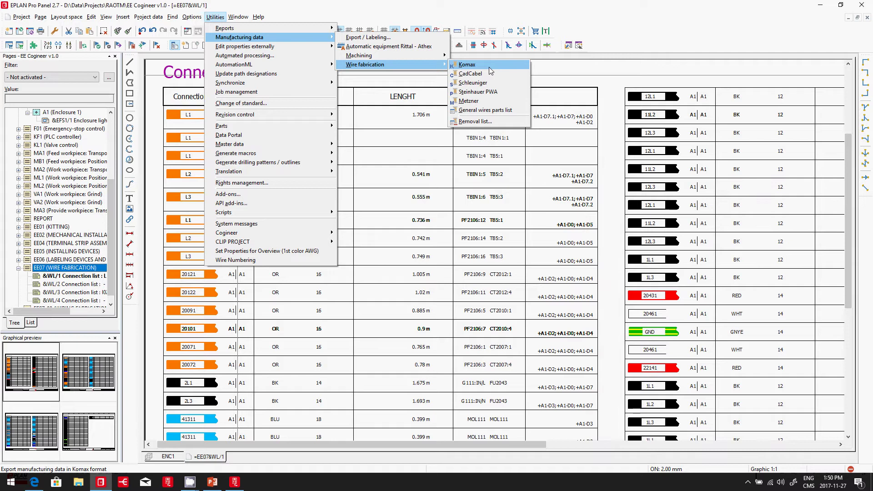
left_click(468, 65)
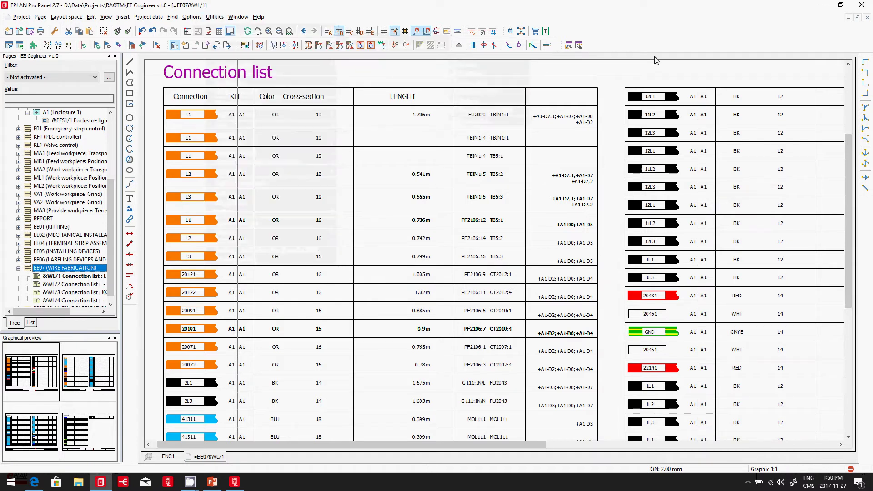
Expand EE07_08 WIRING FABRICATION AND ASSEMBLY and open its &WL/1 Internal Connection list page
left_click(66, 307)
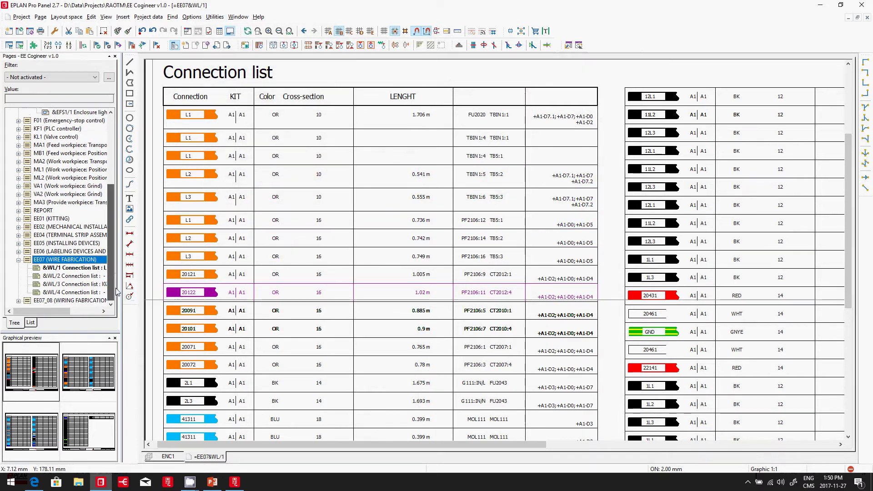
double_click(66, 303)
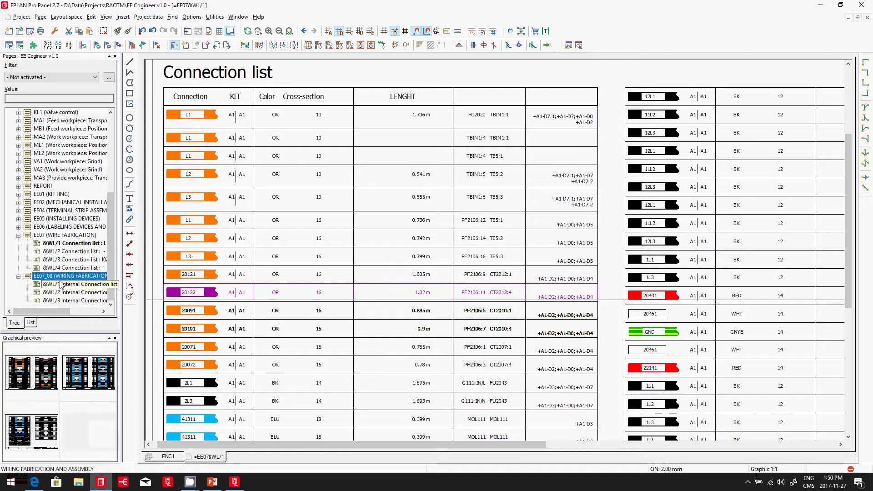
left_click(58, 286)
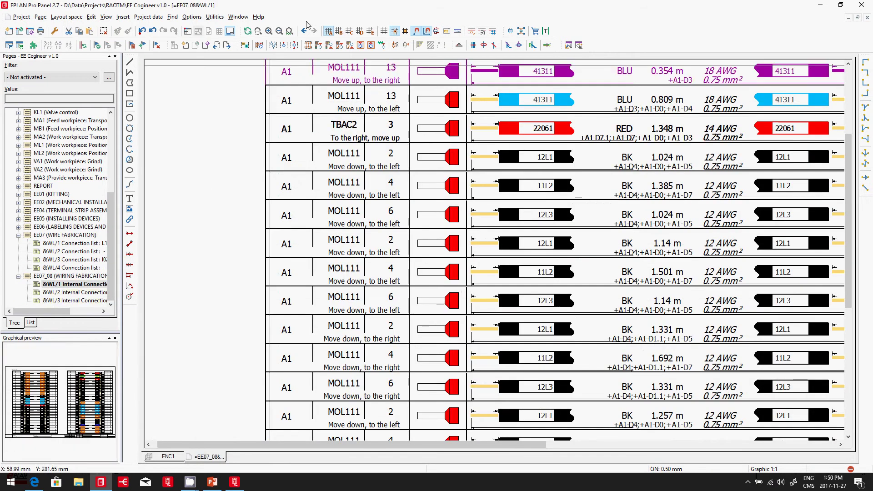
Fit the wire list page to view, zoom into its top-left, then switch to EPLAN Smart Wiring
left_click(288, 32)
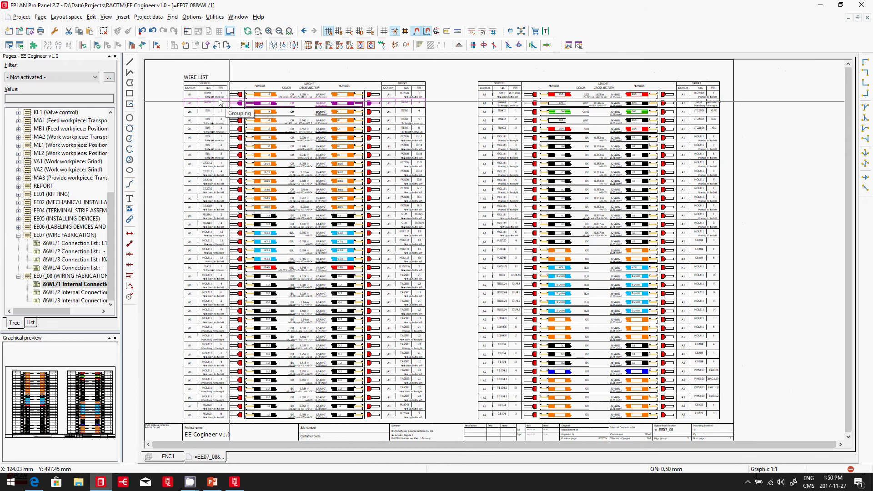
scroll(180, 95, "up", 1)
scroll(180, 95, "up", 2)
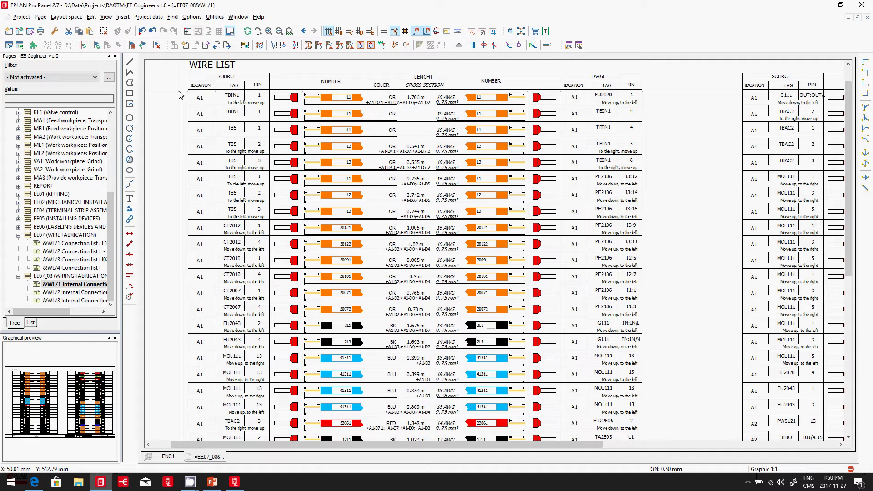
left_click(236, 480)
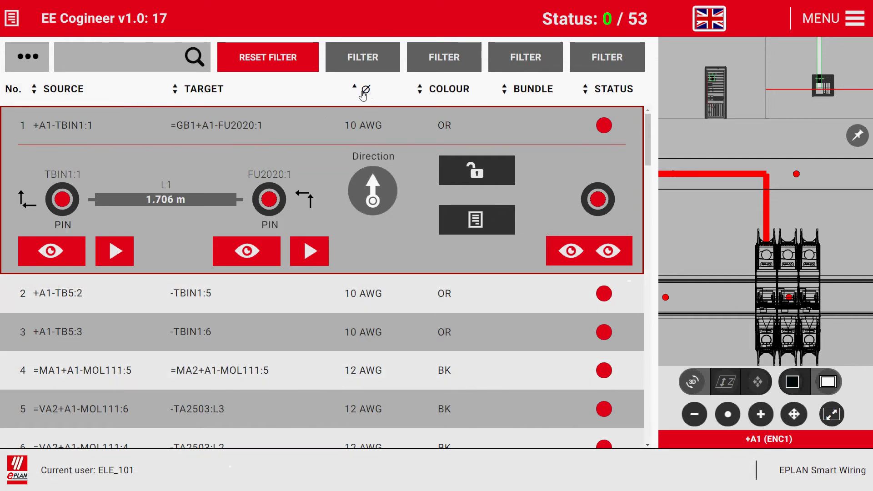
Trace wire 1 from TBIN1 to FU2020 in 3-D, then mark its FU2020:1 end connected
left_click(587, 255)
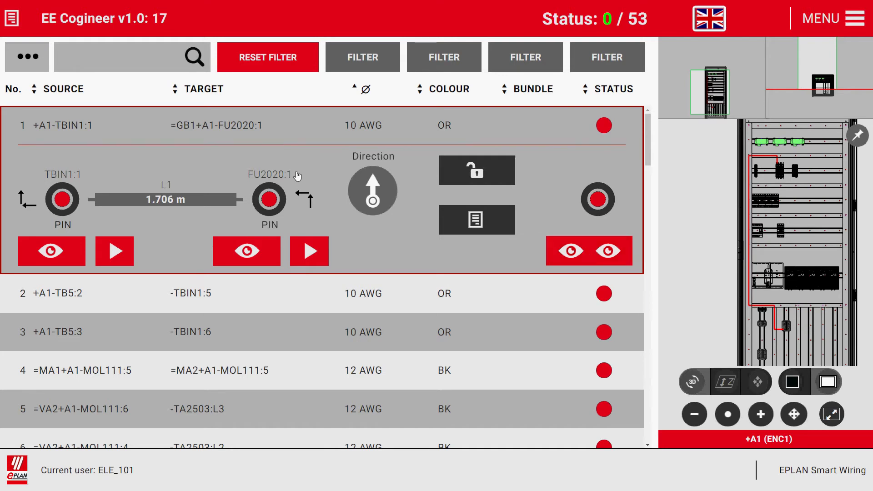
left_click(51, 255)
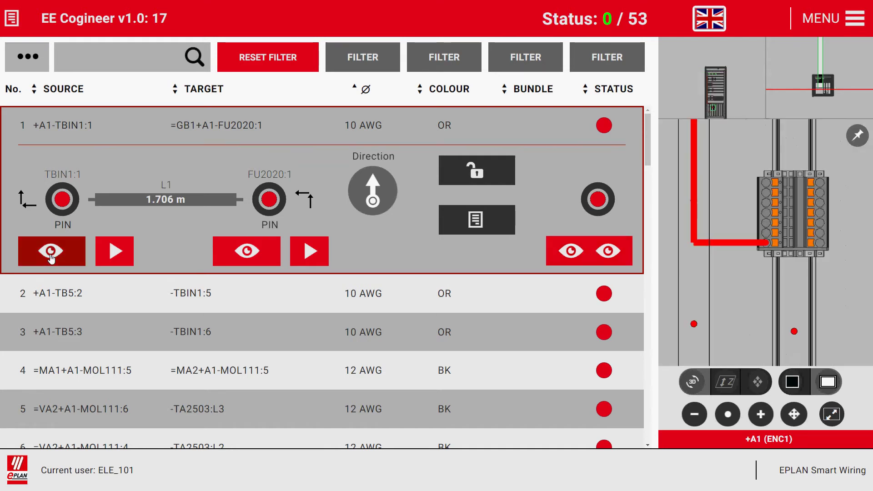
left_click(233, 254)
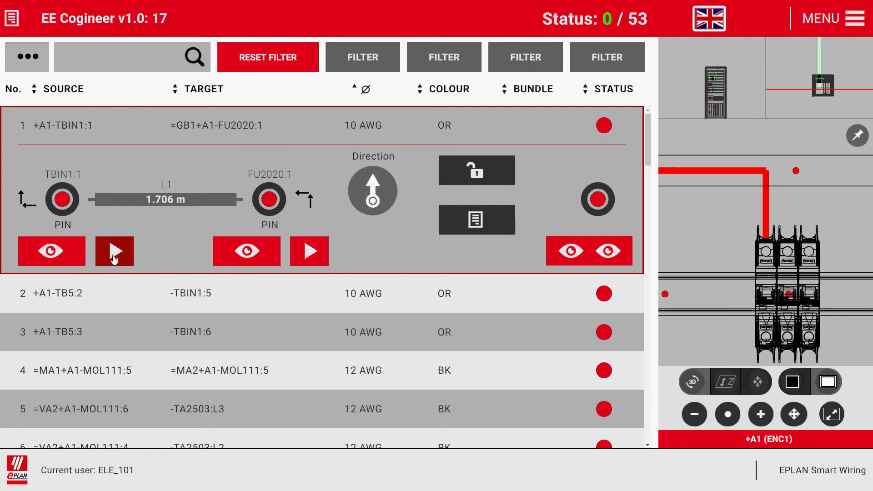
left_click(114, 257)
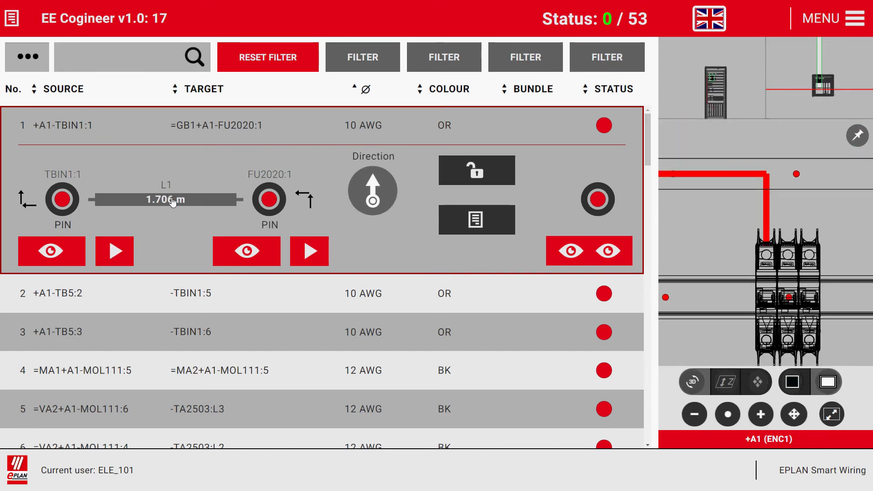
left_click(272, 201)
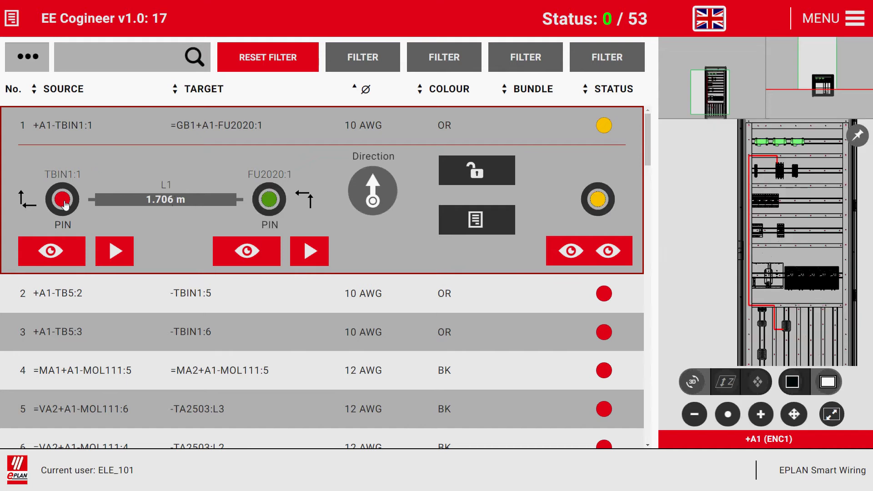
Mark both ends of wires 1 to 3 connected, completing those three wires
left_click(64, 202)
left_click(62, 238)
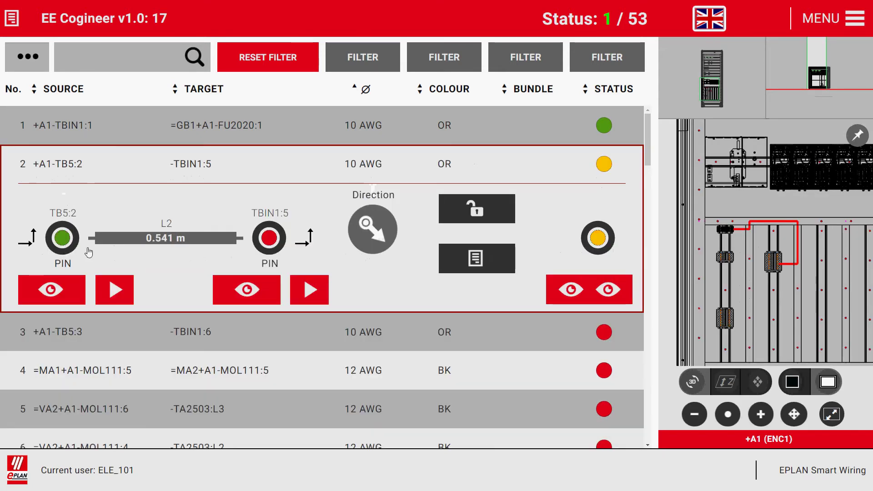
left_click(268, 238)
left_click(62, 276)
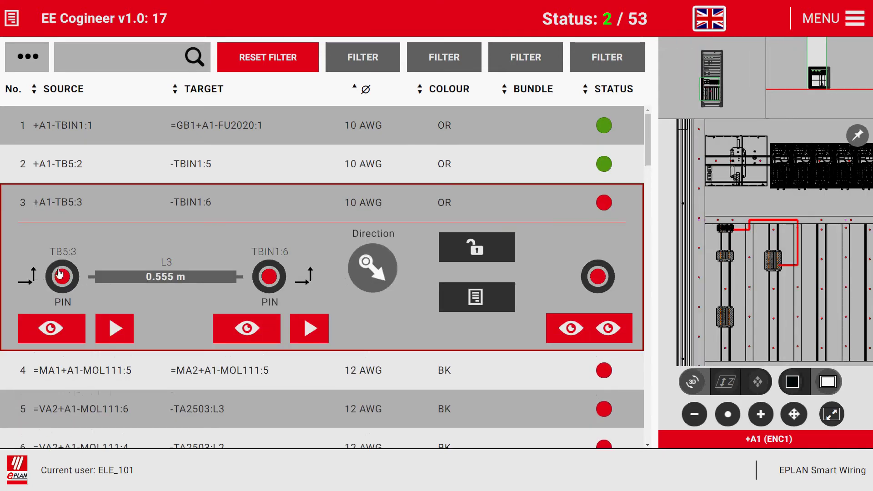
left_click(282, 283)
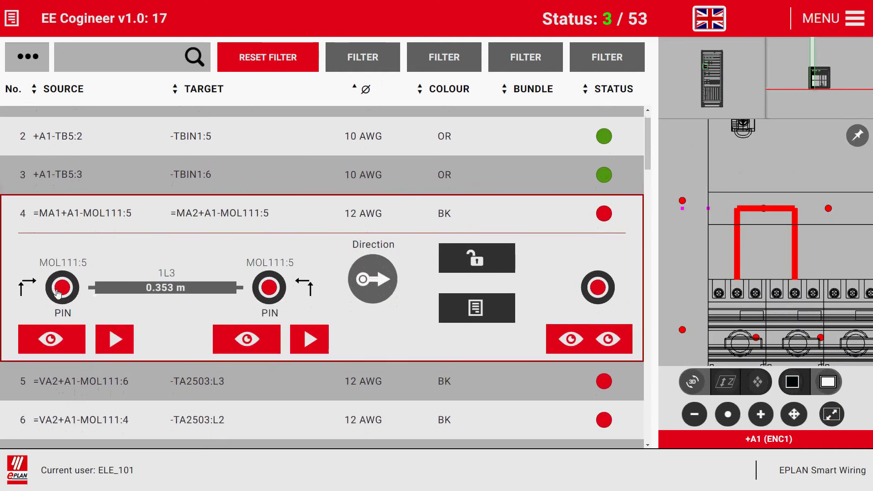
Complete wires 4 to 6 (MOL111 to TA2503), reaching 6 of 53, then sort by cross-section
left_click(59, 290)
left_click(269, 288)
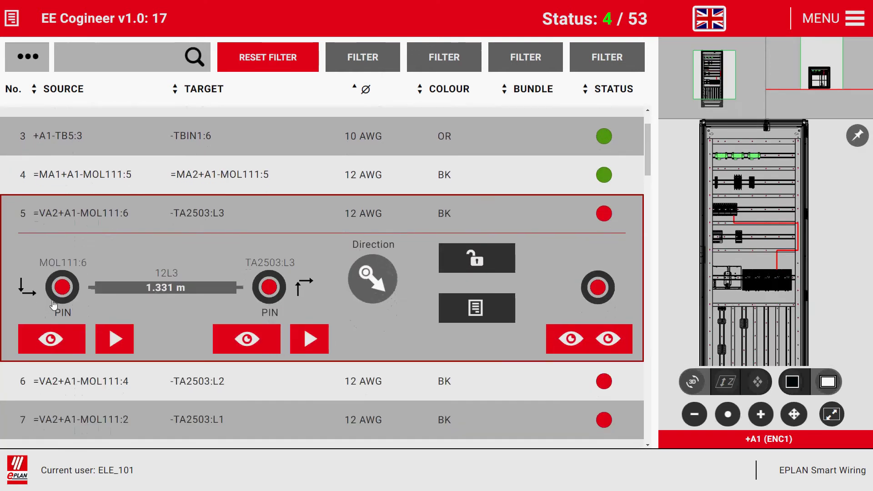
left_click(63, 291)
left_click(268, 290)
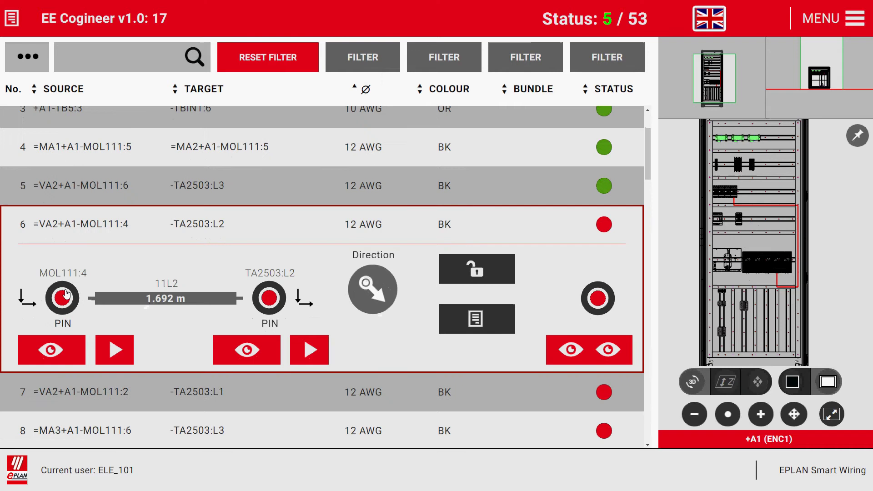
left_click(64, 291)
left_click(269, 290)
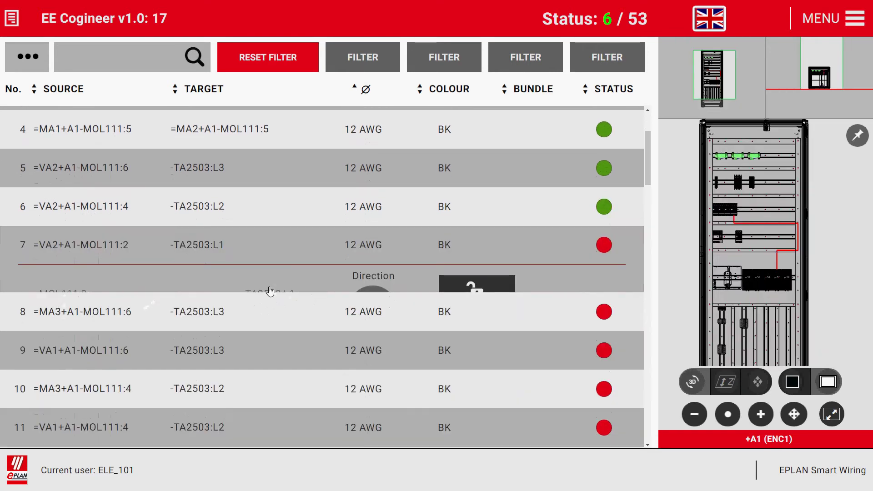
left_click(364, 90)
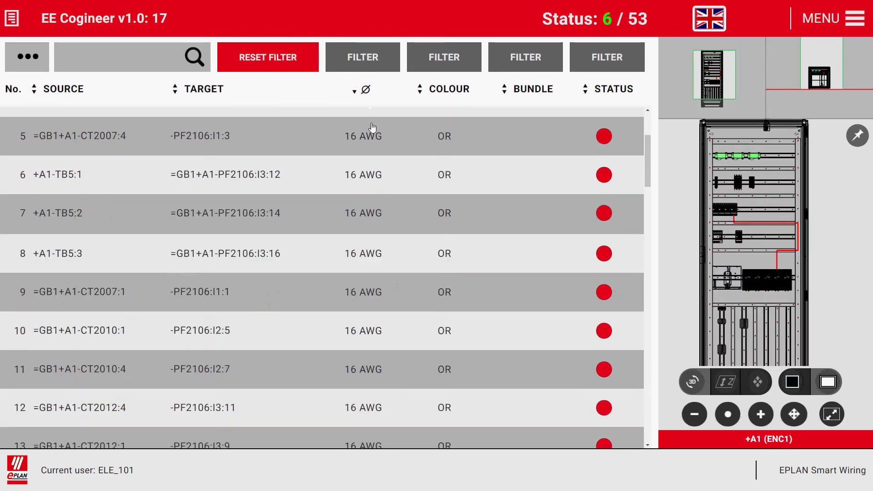
Sort the list by source and mark wires 49 and 50 (MOL111:2, MOL111:3) installed
left_click(364, 90)
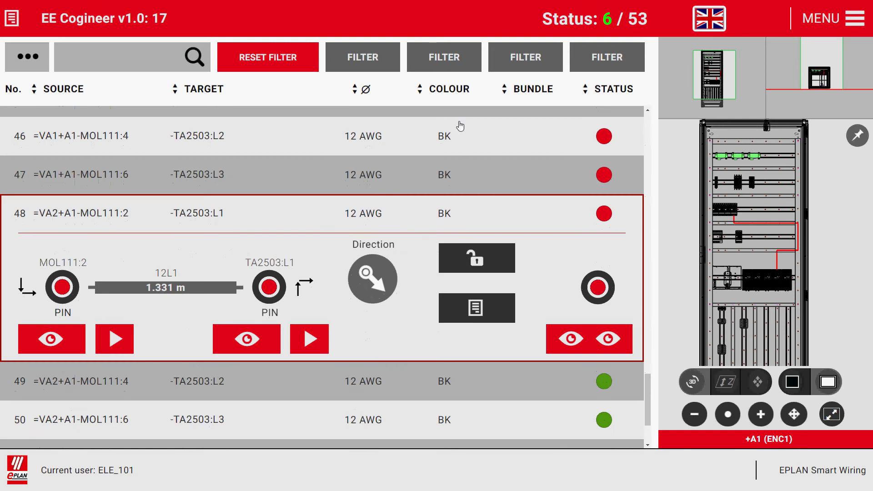
left_click(52, 95)
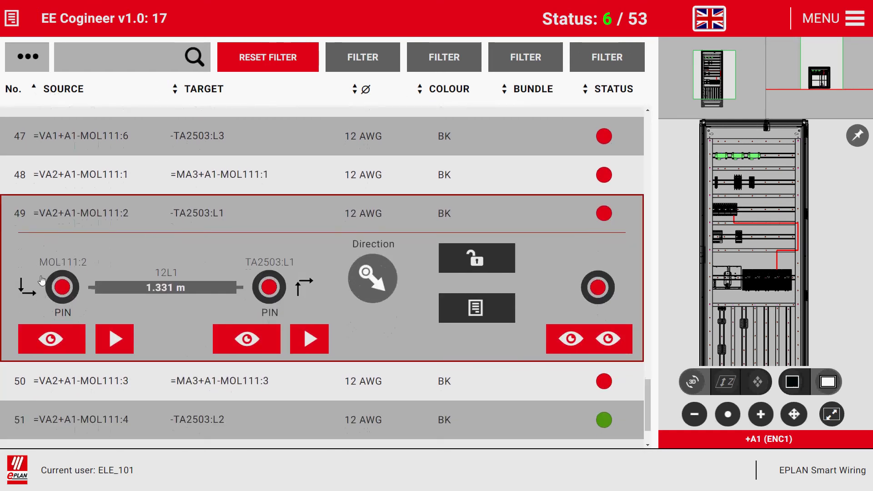
left_click(62, 291)
left_click(270, 287)
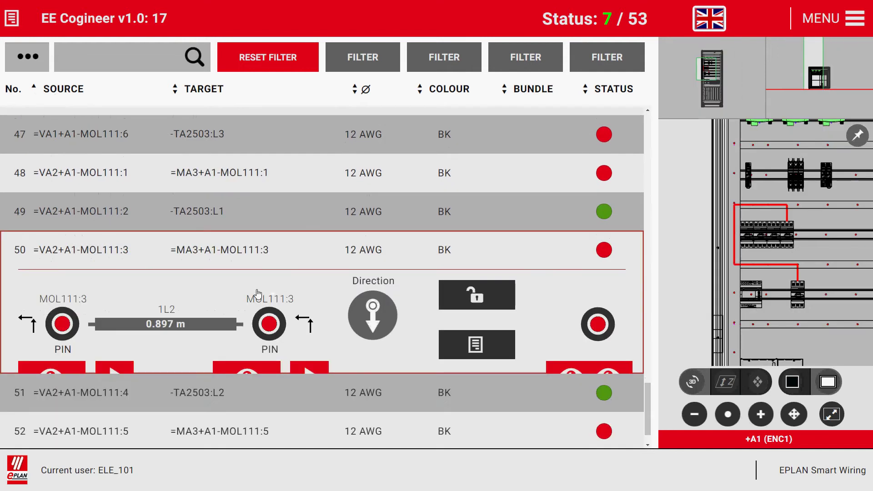
left_click(270, 288)
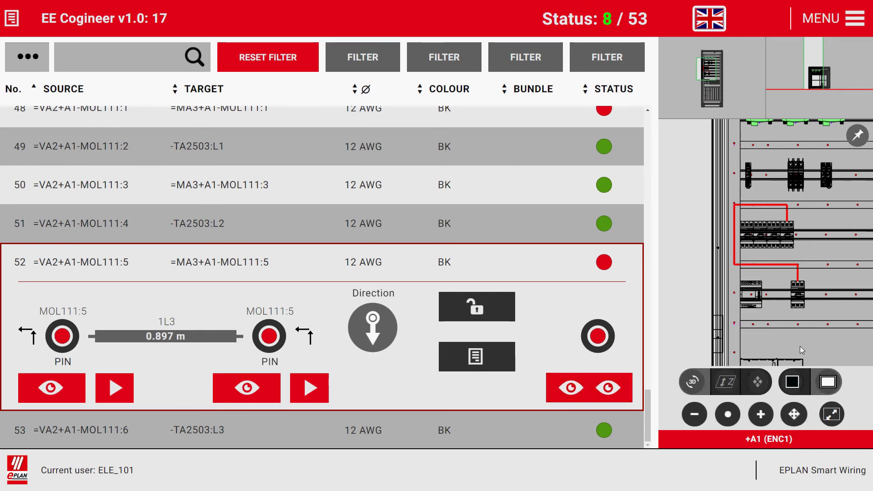
left_click(832, 414)
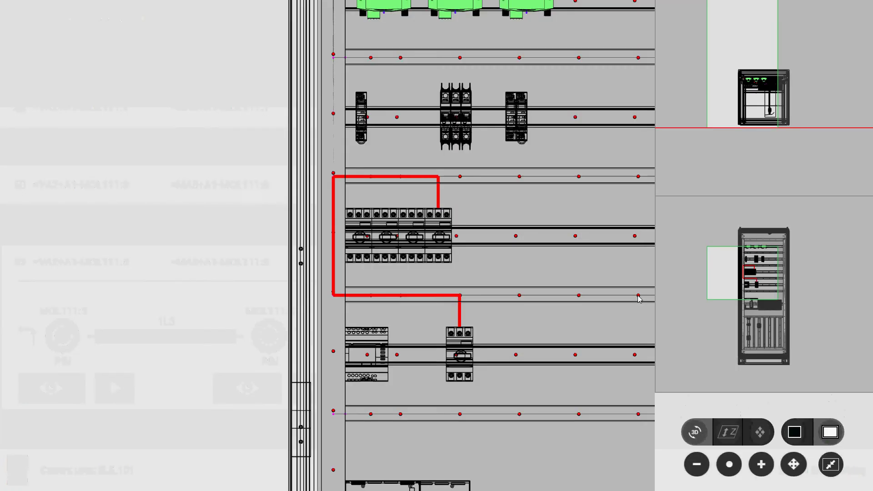
scroll(526, 258, "up", 2)
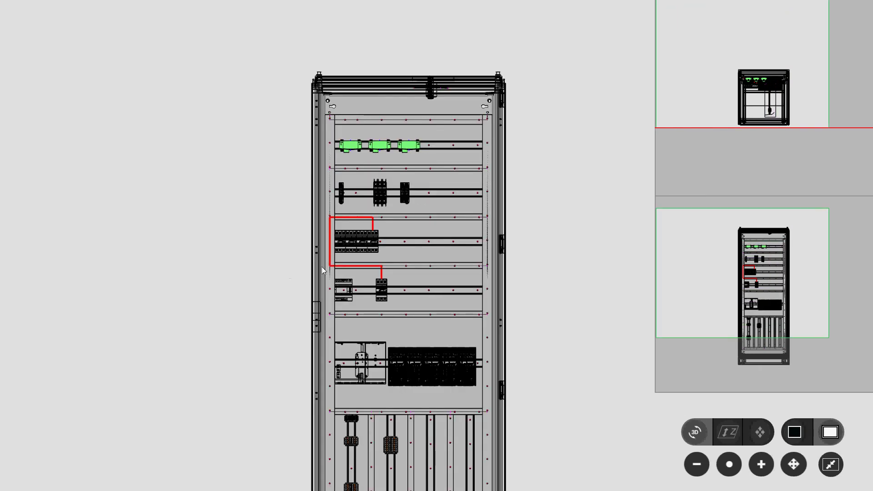
left_click(831, 464)
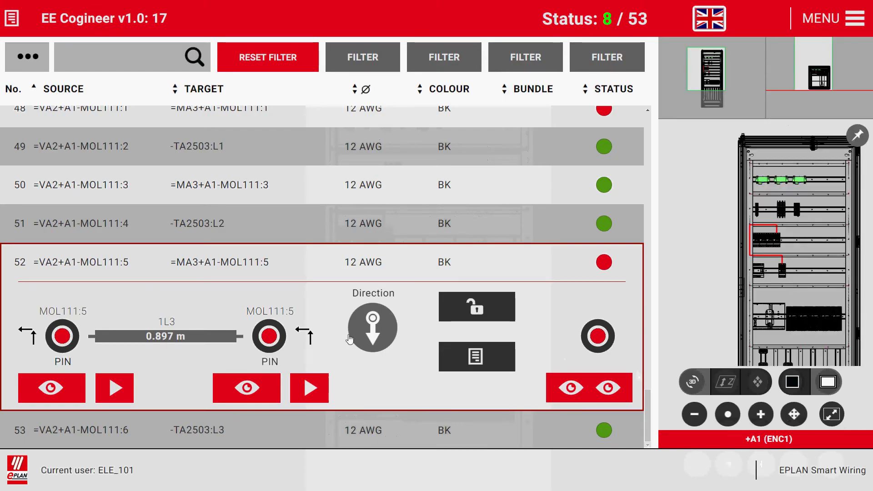
Connect both ends of wires 52, 40, 41 and 42, bringing progress to 12 of 53
left_click(71, 344)
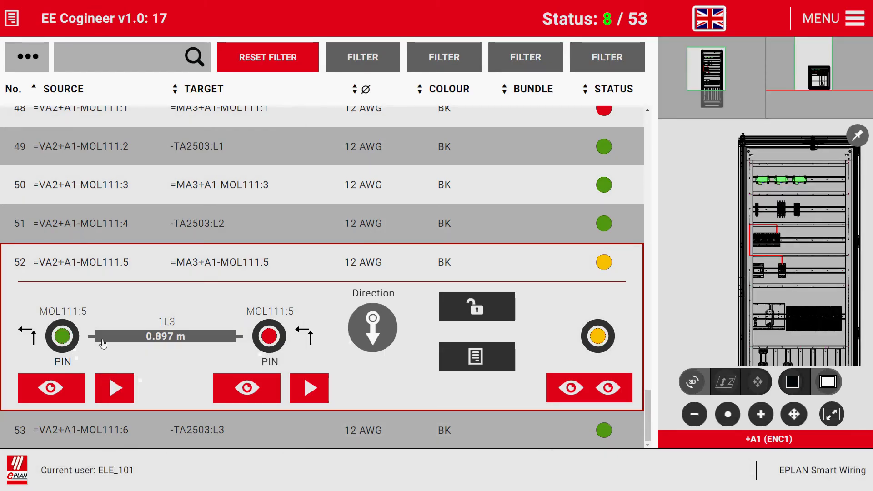
left_click(269, 336)
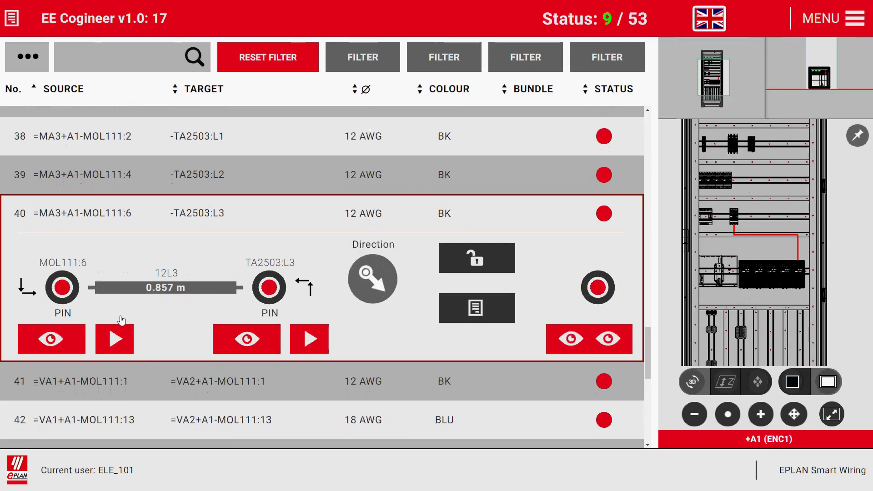
left_click(63, 287)
left_click(269, 288)
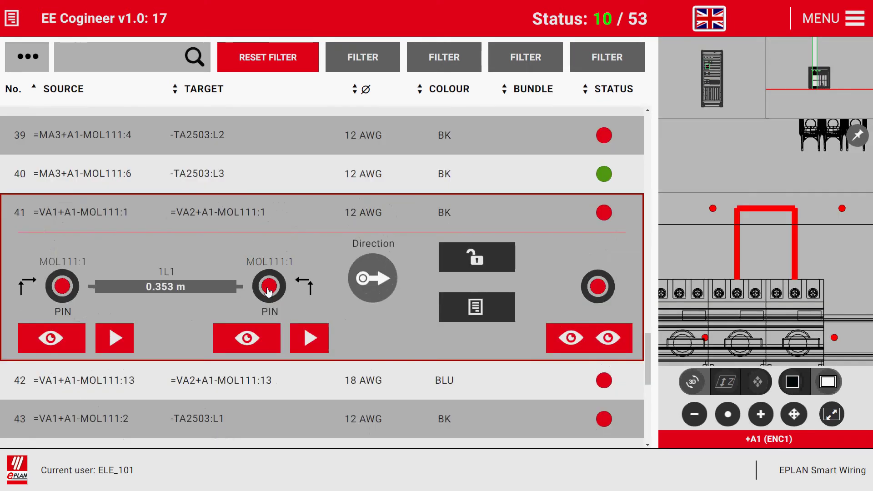
left_click(62, 287)
left_click(269, 288)
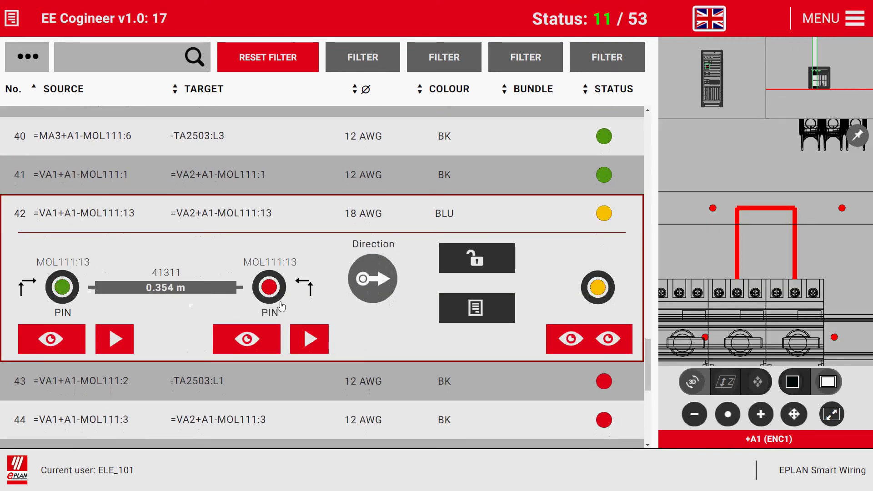
left_click(269, 288)
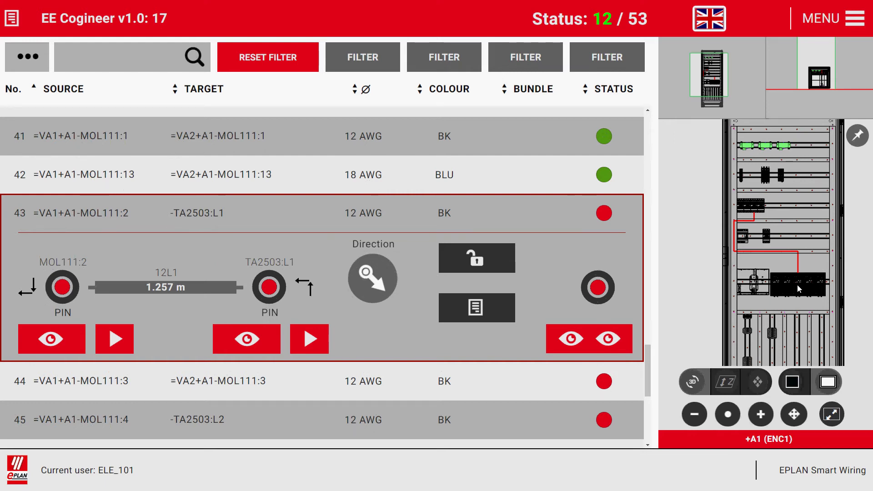
left_click(854, 19)
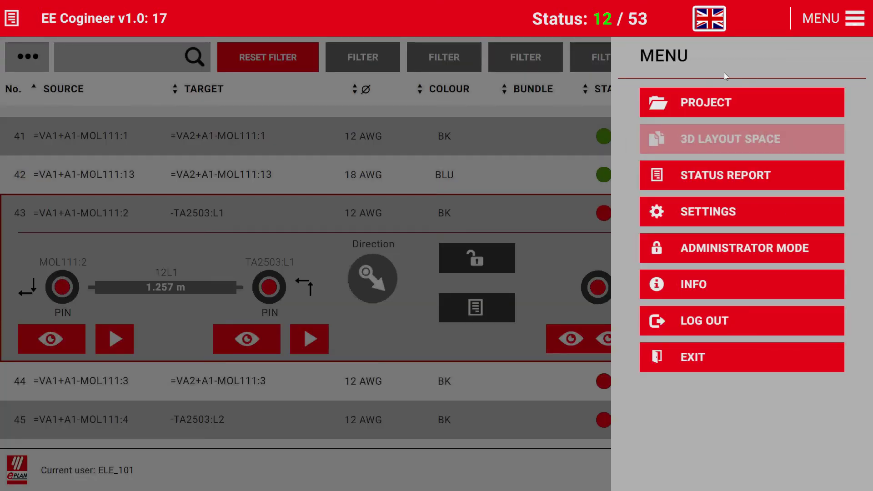
Look through the Smart Wiring project options, then go back to the main menu
left_click(719, 104)
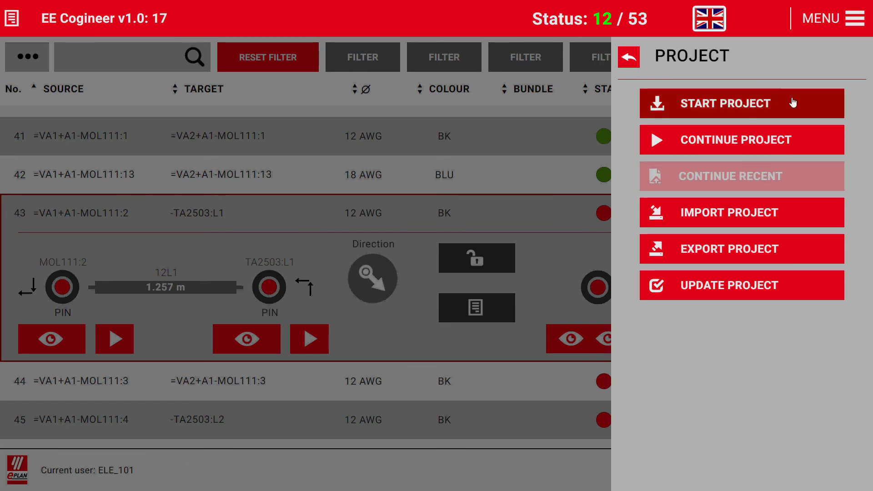
left_click(828, 20)
left_click(830, 20)
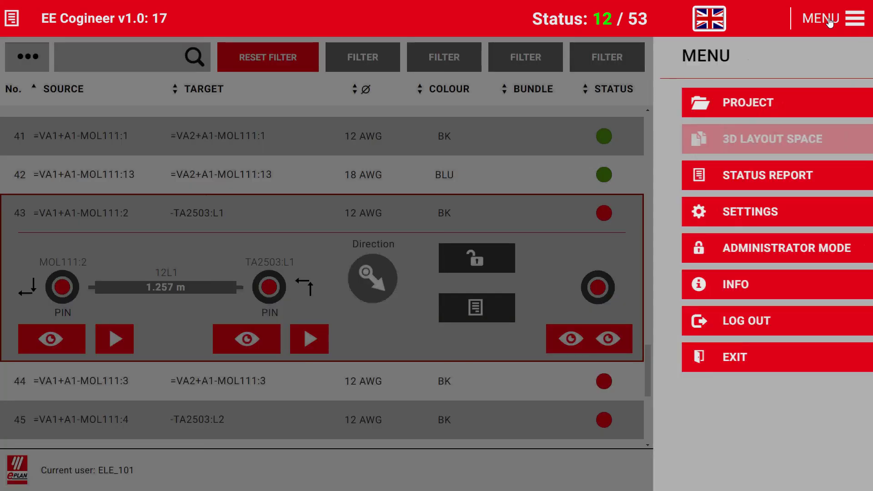
Exit Smart Wiring and minimise the EPLAN Pro Panel and browser windows
left_click(712, 358)
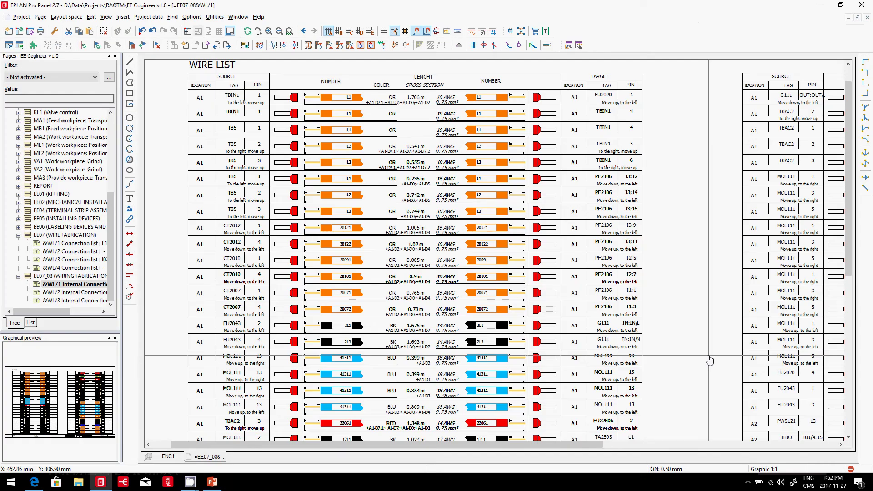
left_click(819, 7)
left_click(821, 6)
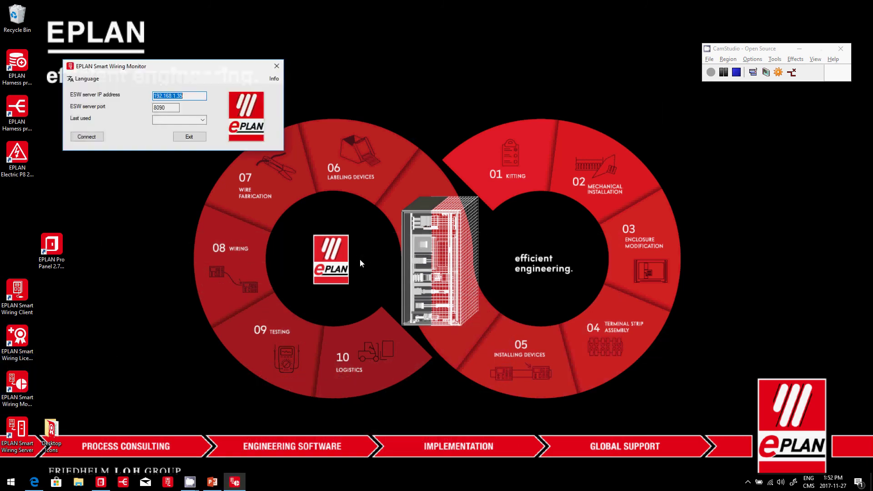
Connect Smart Wiring Monitor to the last-used server 192.168.1.35:8090
left_click(202, 120)
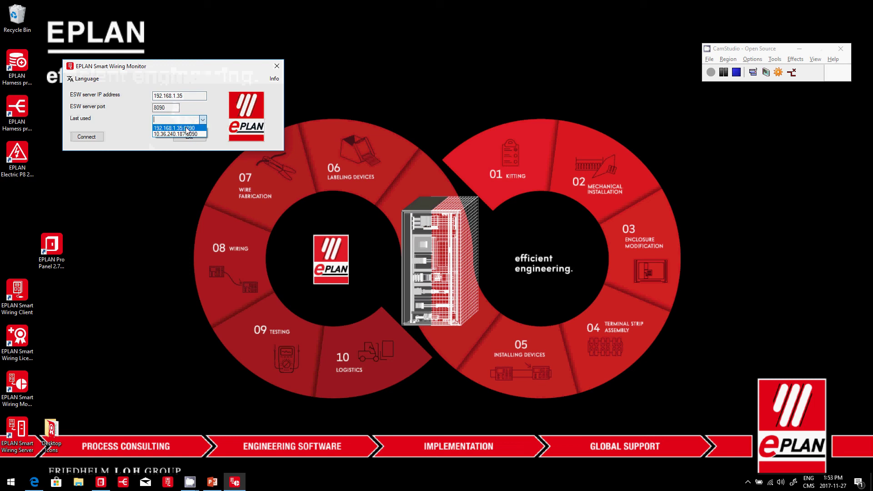
left_click(187, 128)
left_click(87, 141)
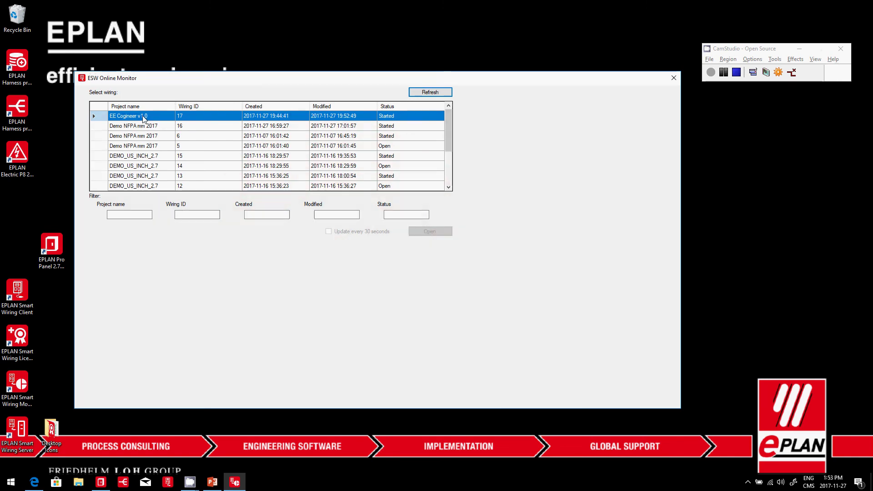
Refresh the wiring list to confirm EE Cogineer v1.0 is Started, then close the monitor
left_click_drag(220, 79, 228, 14)
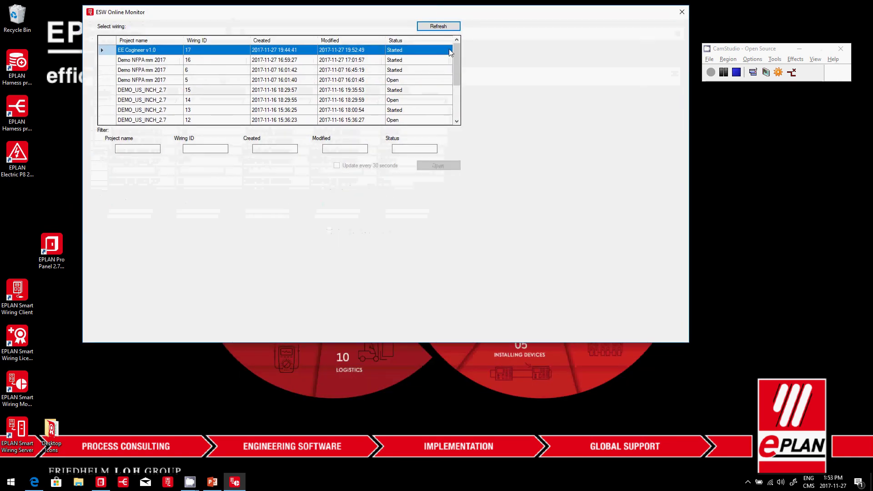
left_click(439, 27)
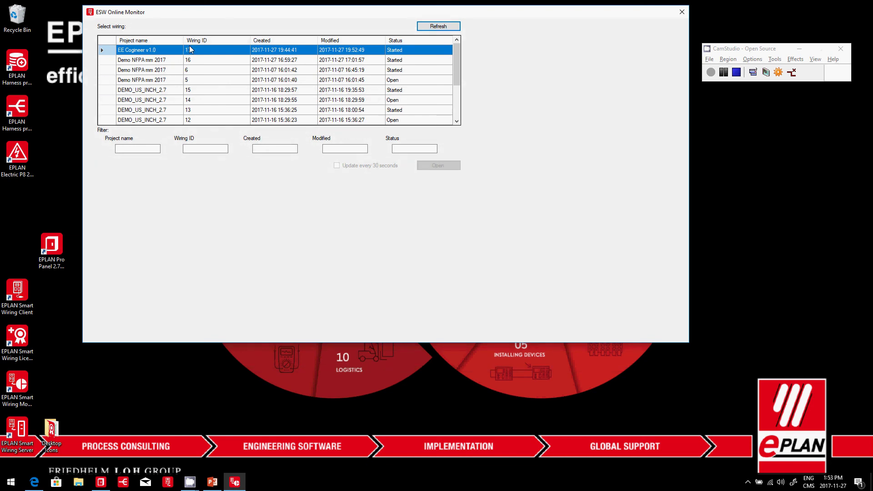
scroll(186, 113, "down", 2)
scroll(186, 112, "up", 2)
left_click(682, 12)
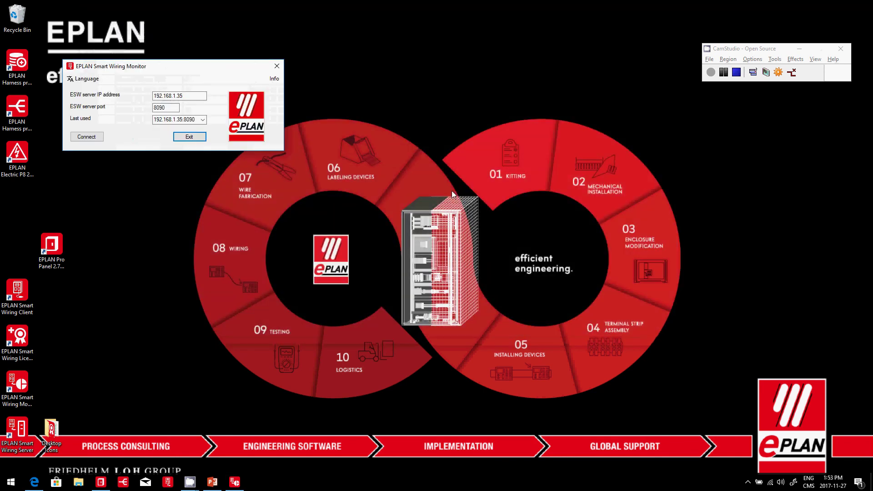
left_click(277, 66)
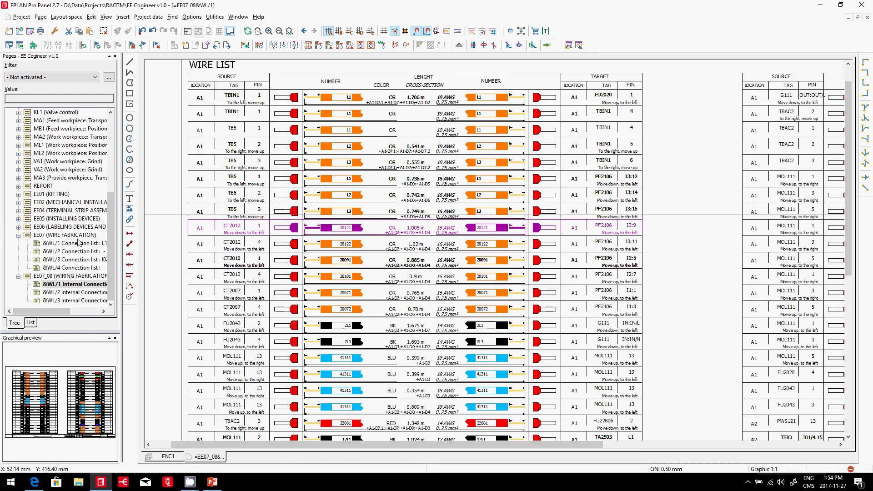
Open page =EE05+A1/1 Installing Devices from the Pages tree and zoom to fit it
left_click(69, 230)
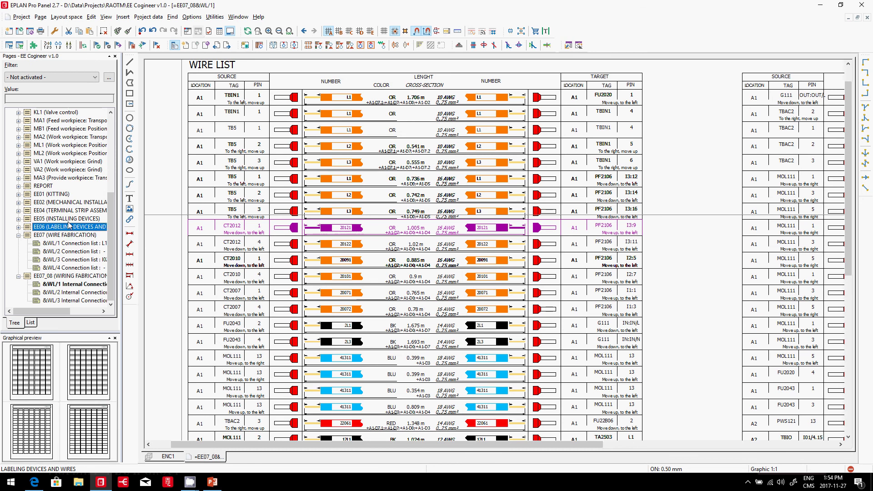
left_click(70, 219)
double_click(40, 418)
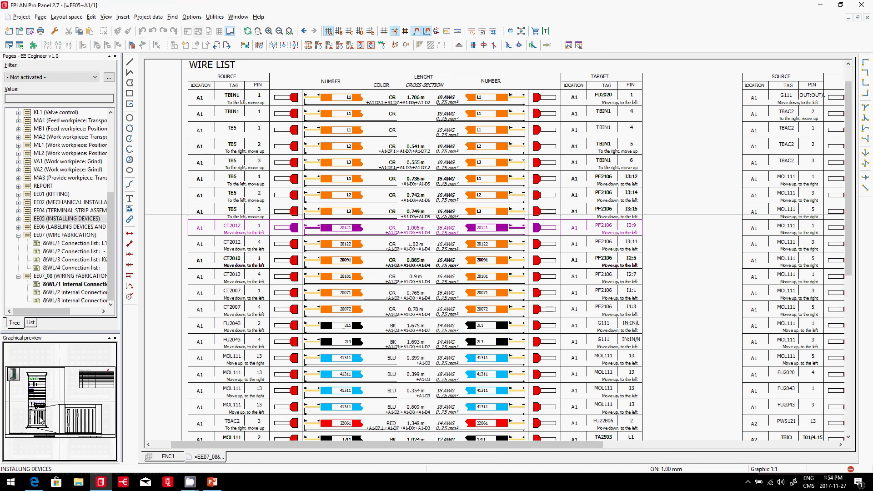
left_click(289, 30)
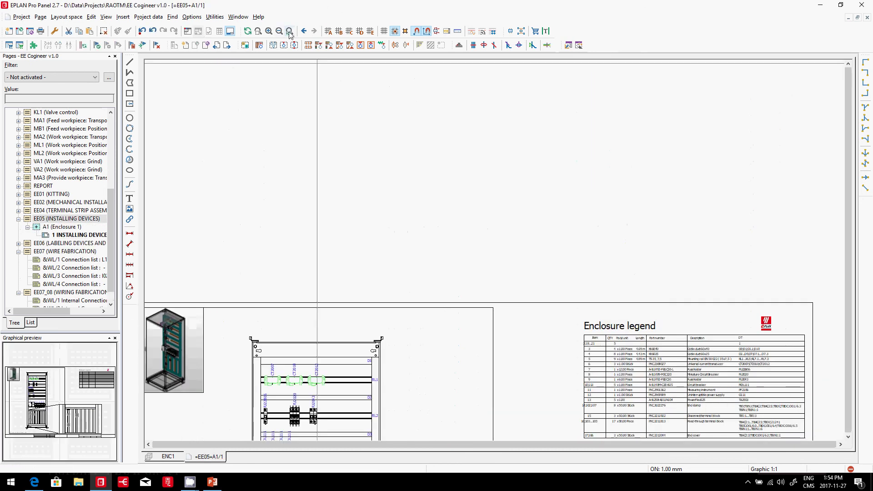